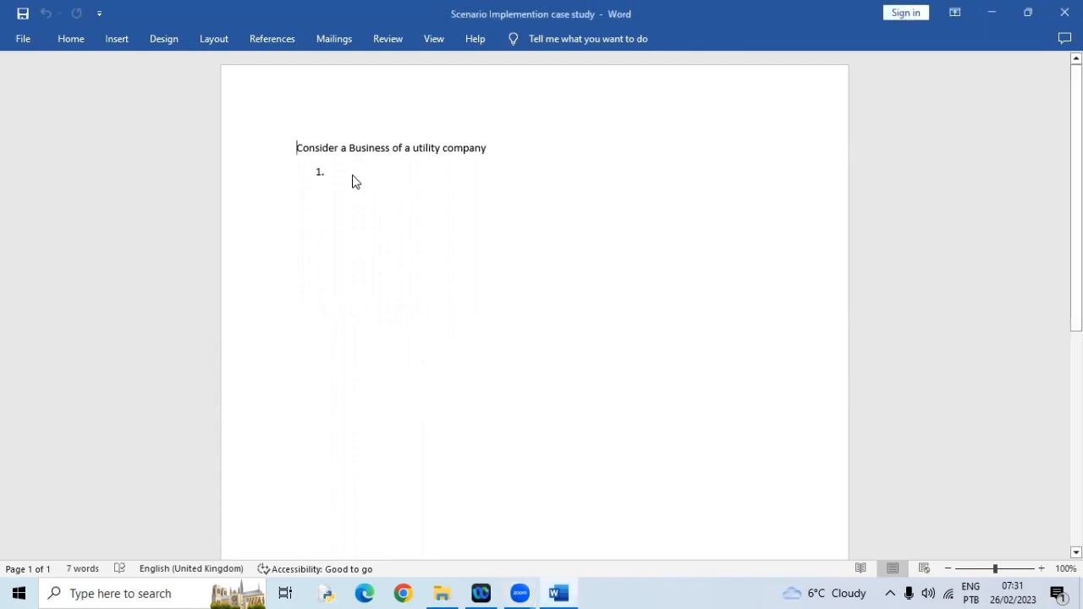
Step: Write "Operation are in multiple city" as item 1 of the numbered list under the heading line
left_click(512, 154)
key("Down")
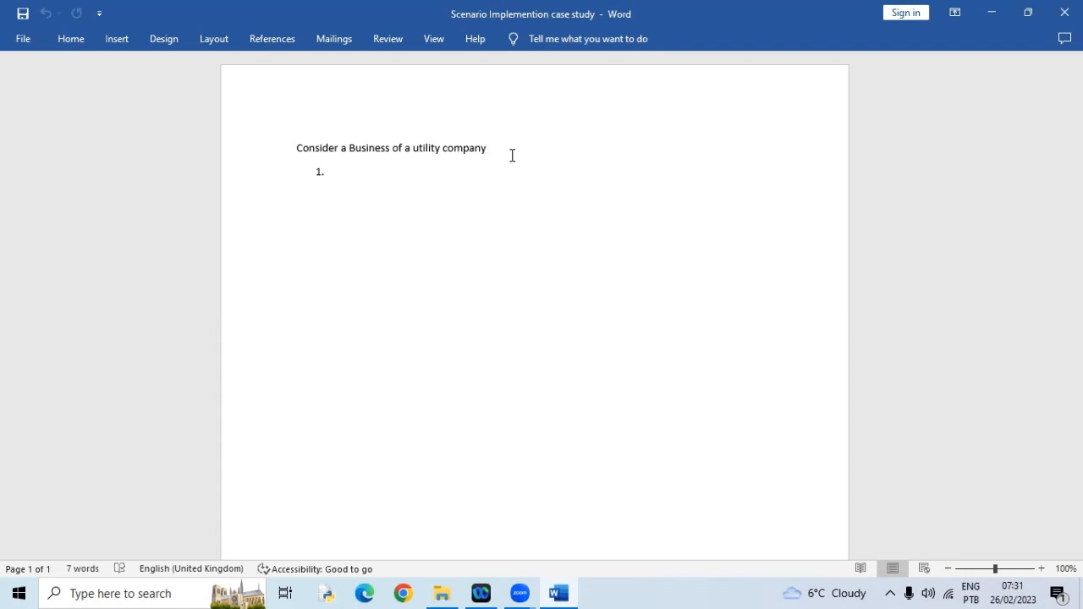
type("o")
type("perat")
type("ion ")
type("ar")
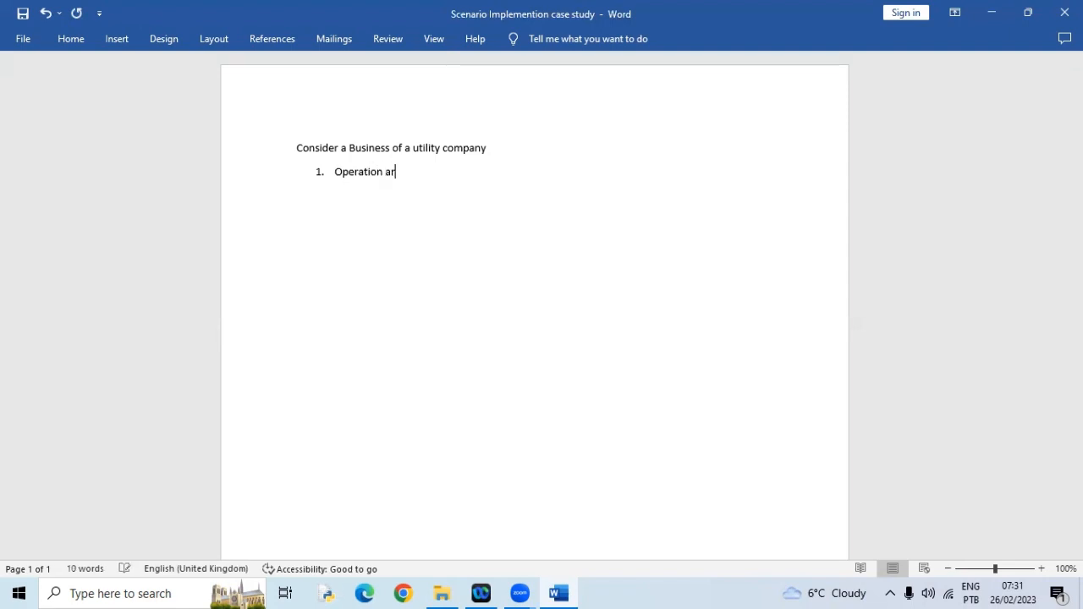
type("e in multiple city")
key("Return")
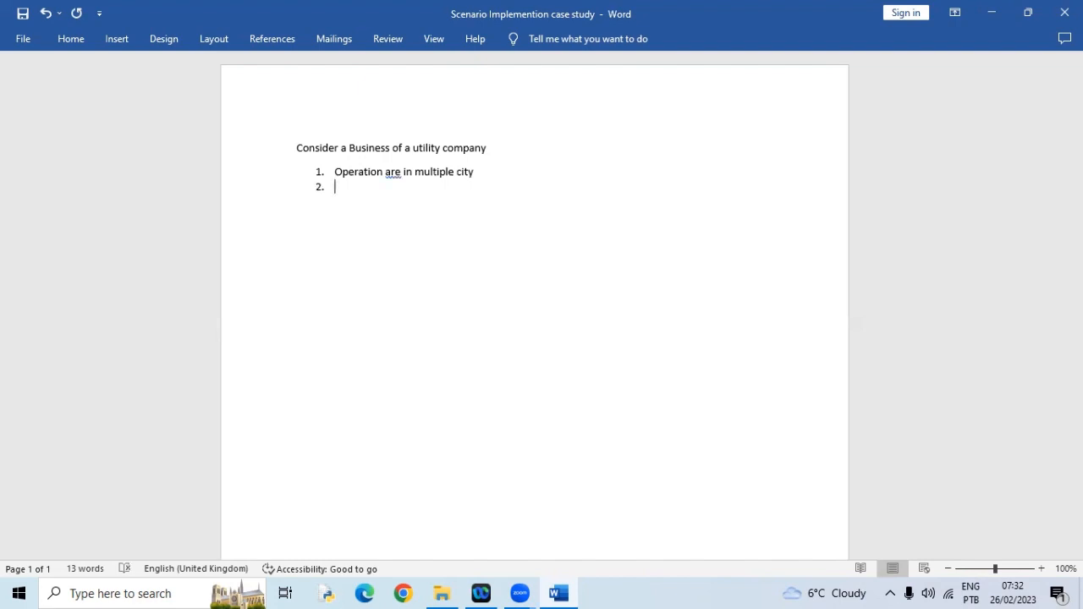
Step: Add item 2: "Each city they have different companies i.e. Northgrid,Southgrid,eastgrid and west grid."
type("each city they have ")
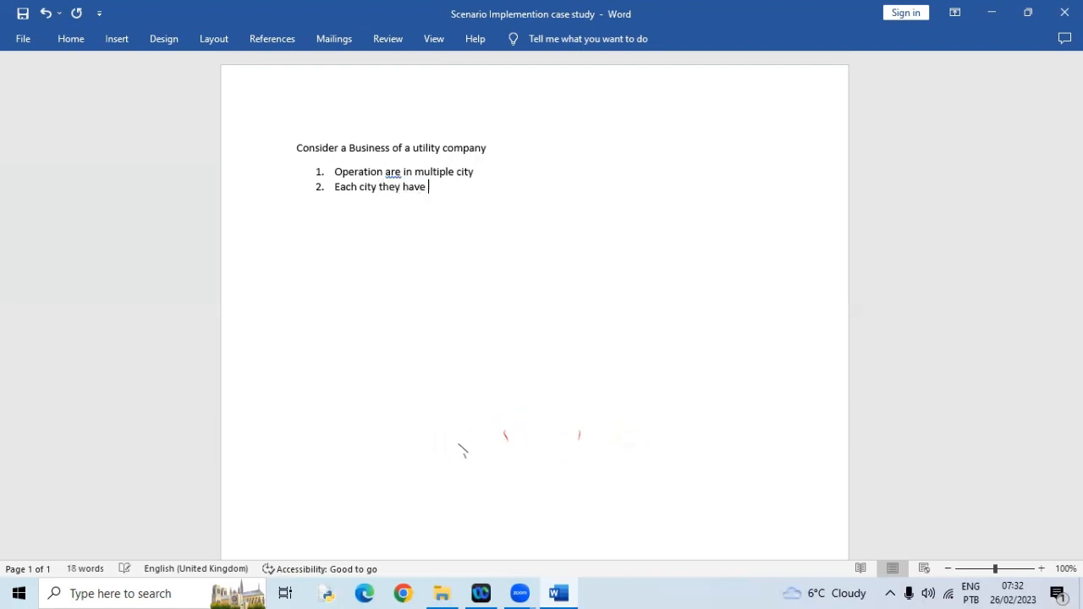
type("different companies ")
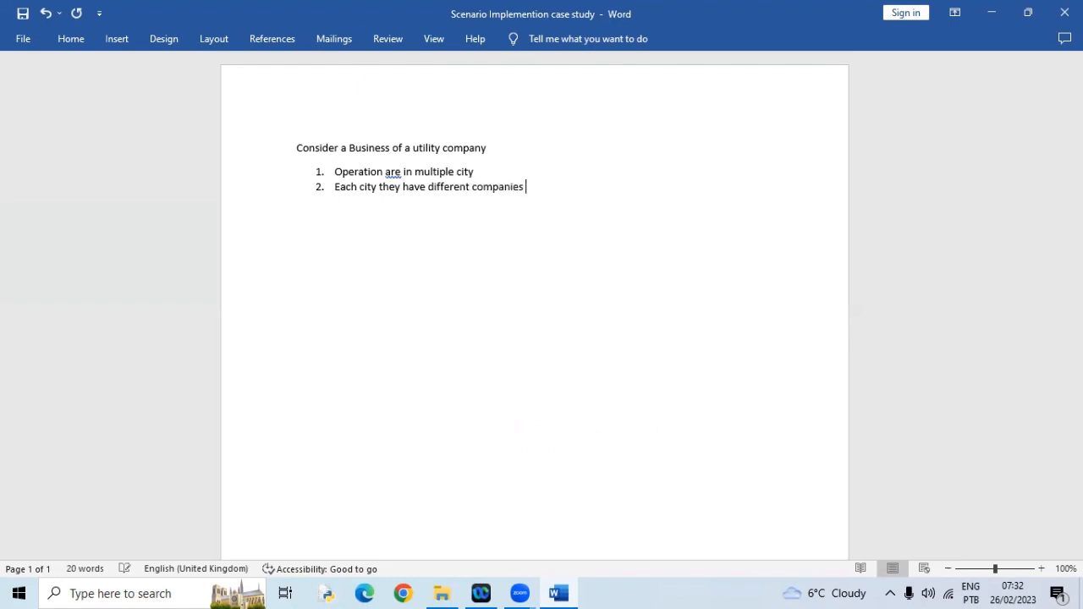
type("N")
key("BackSpace")
type("i.e. Northgrid,Sou")
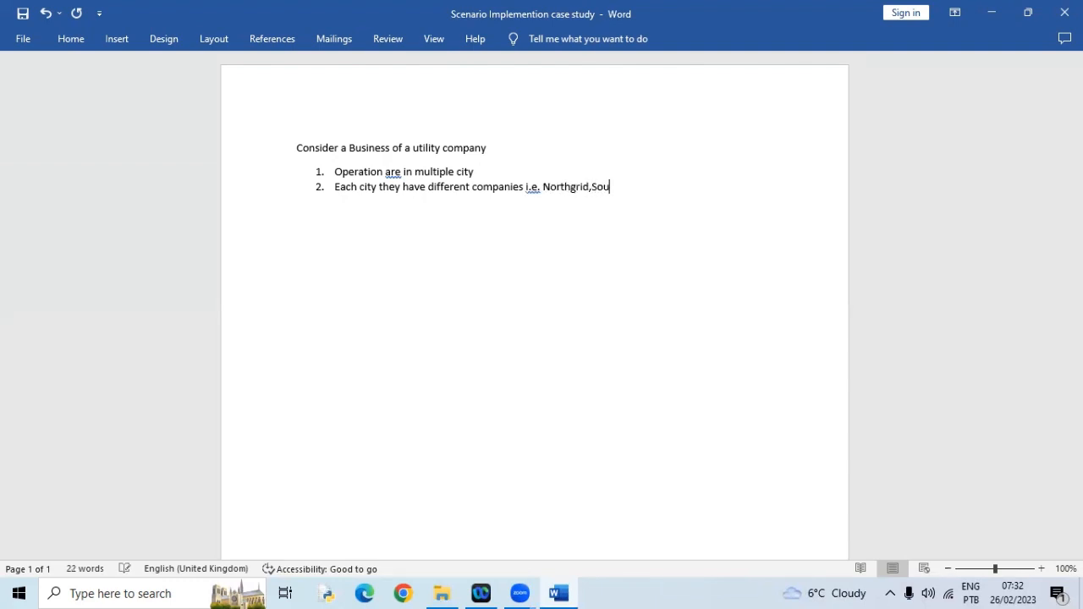
type("thgrid,eastgrid and")
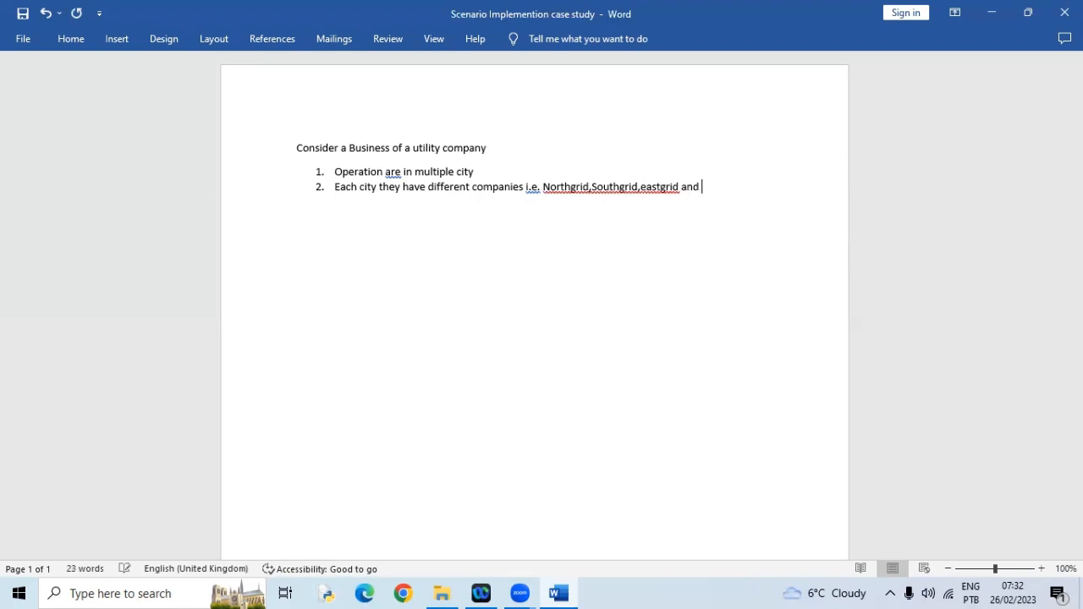
type(" west grid.")
key("Return")
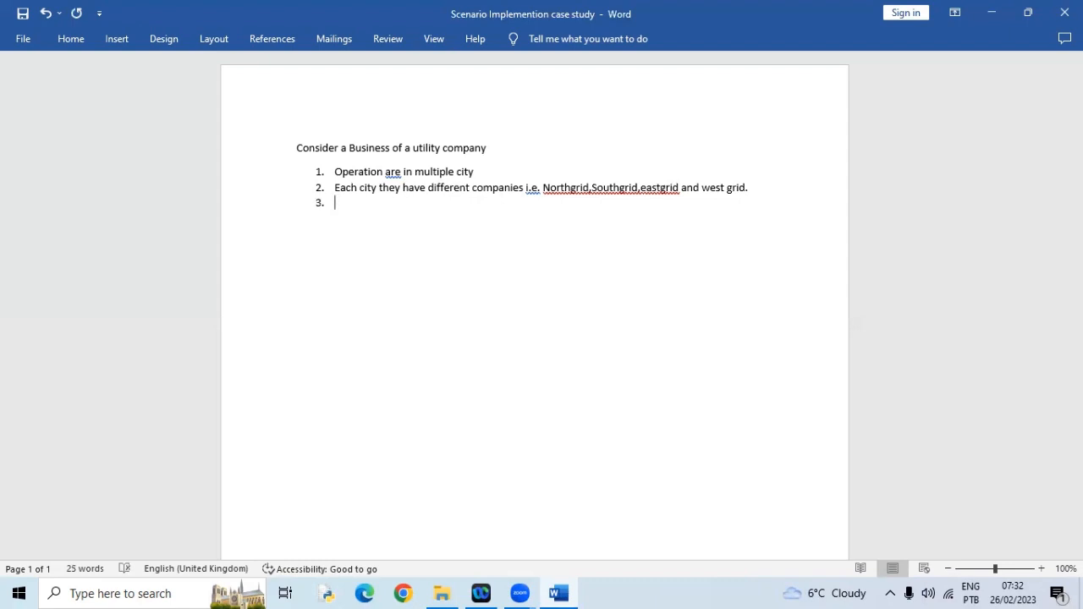
Step: Add item 3 to the numbered list: "Customer base 1000k."
type("Customer base")
type("1000")
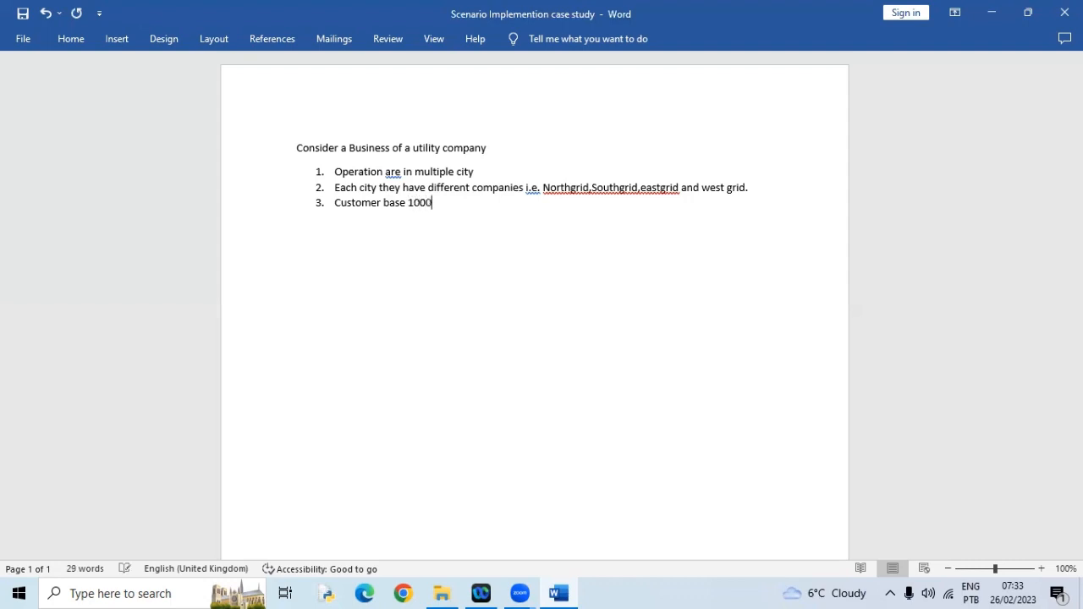
type("k.")
key("Return")
Step: Add item 4, "There are majorly 3 types of customers domestic, industrial and commercial.", including the space after the comma
type("There are maj")
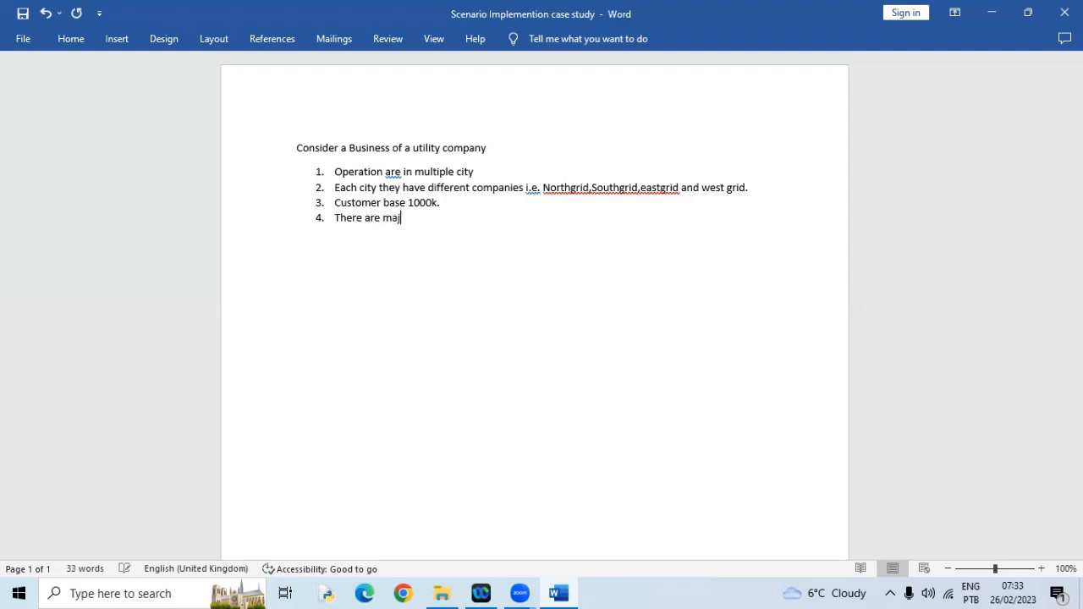
type("orly 3 types of customers ")
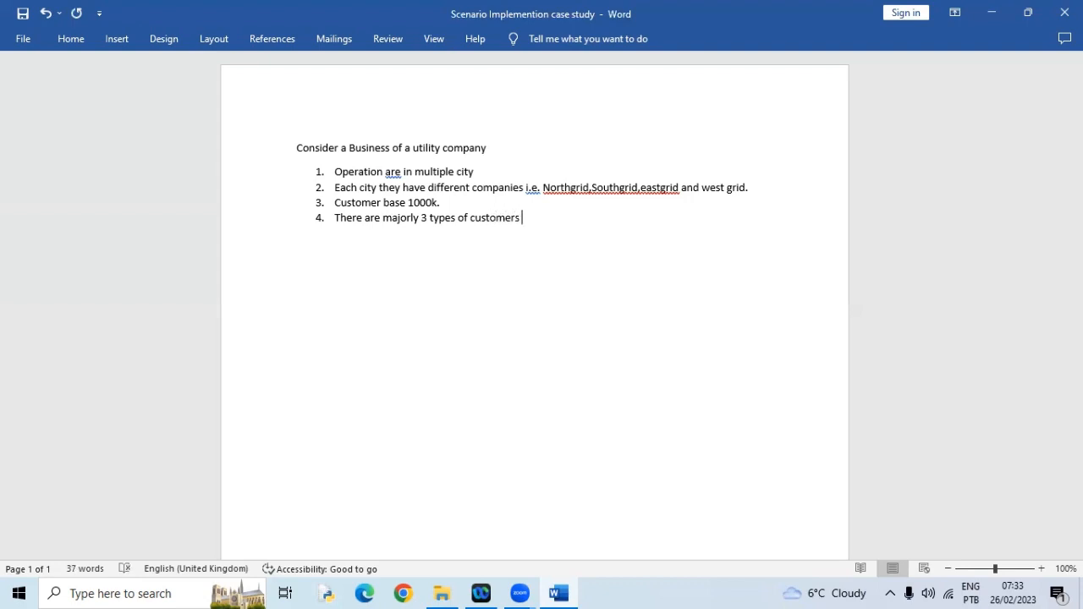
type("domestic,industrial and ci")
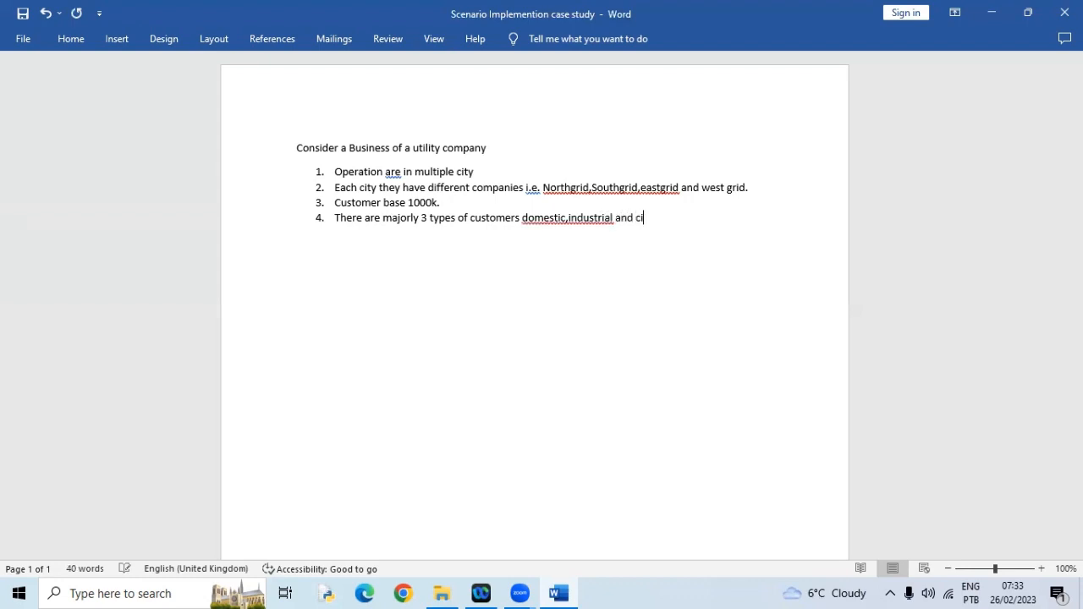
key("BackSpace")
type("ommercial.")
key("Return")
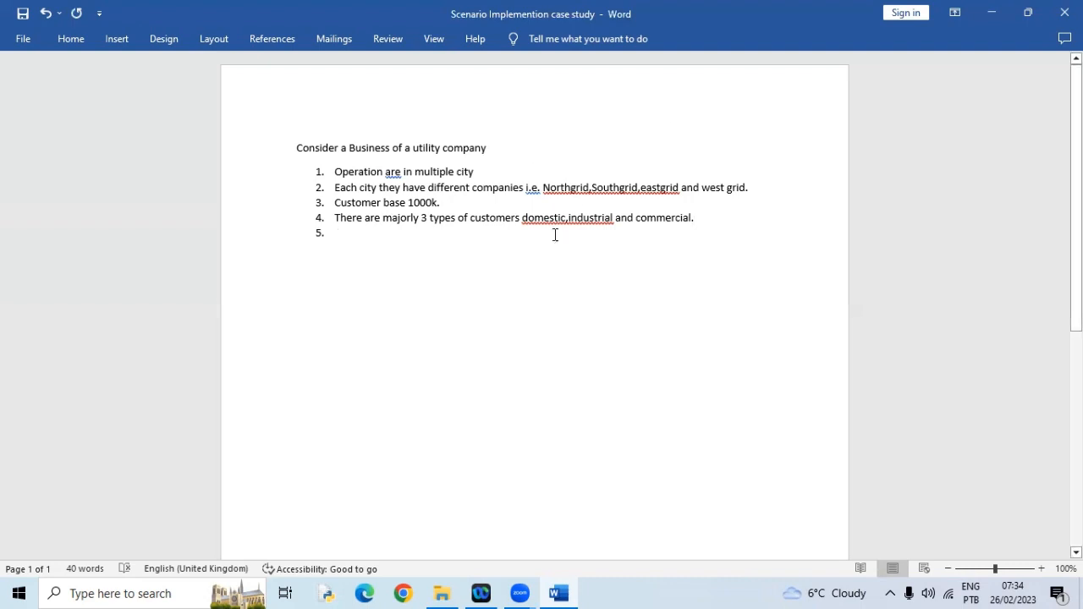
left_click(568, 218)
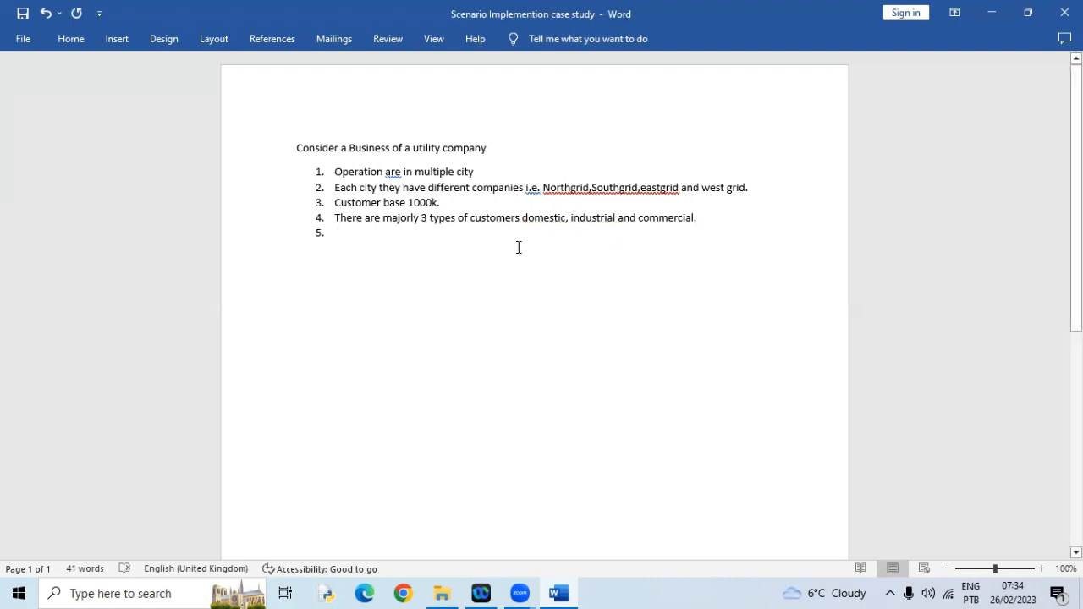
Step: Begin item 5 with "Customers can pay the invoices from any city and any bank", replacing the opening words "They collect"
left_click(356, 236)
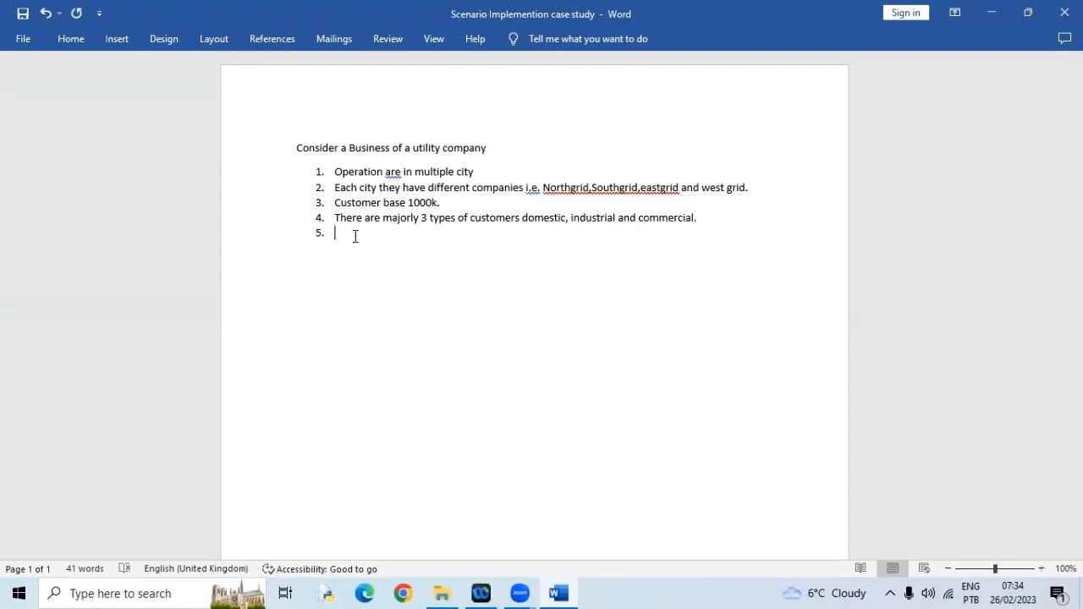
type("They collect the money agai")
left_click(395, 232)
key("ctrl+BackSpace")
key("ctrl+BackSpace")
type("Customers can pay ")
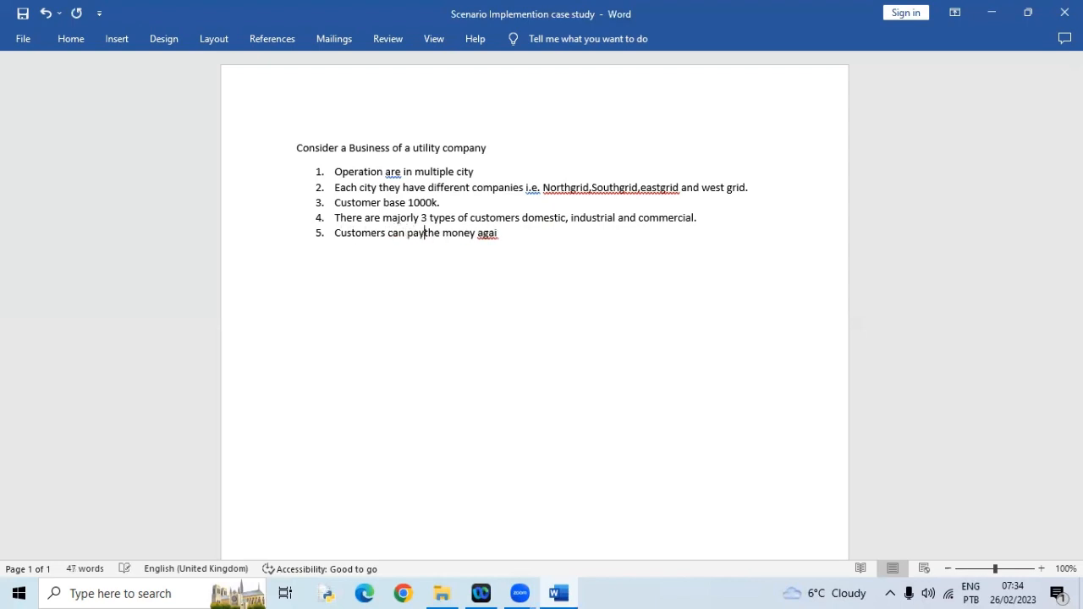
type("the")
type(" invoi")
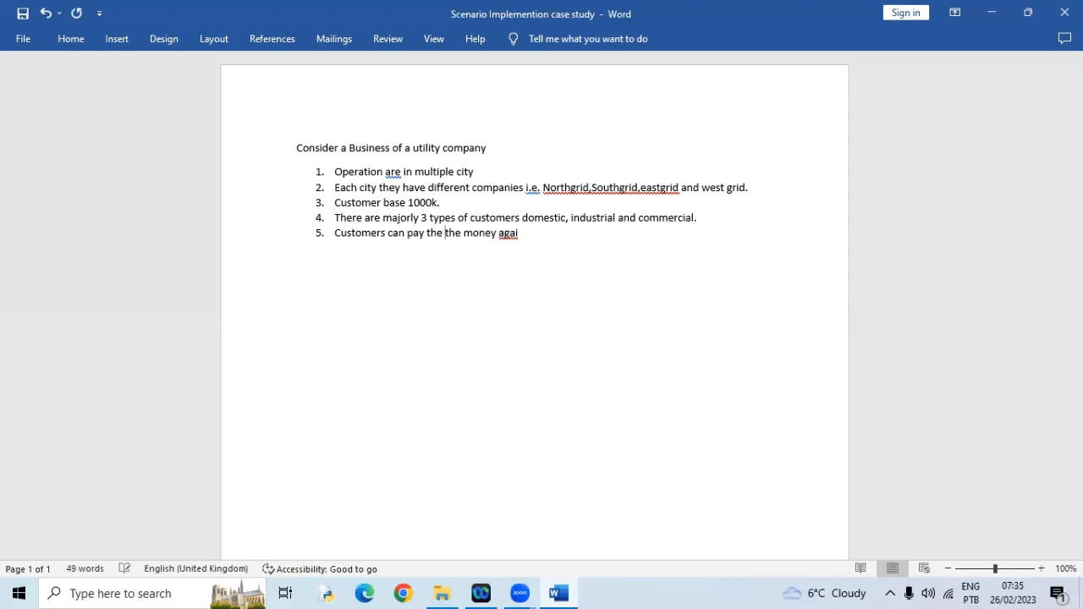
type("ces ")
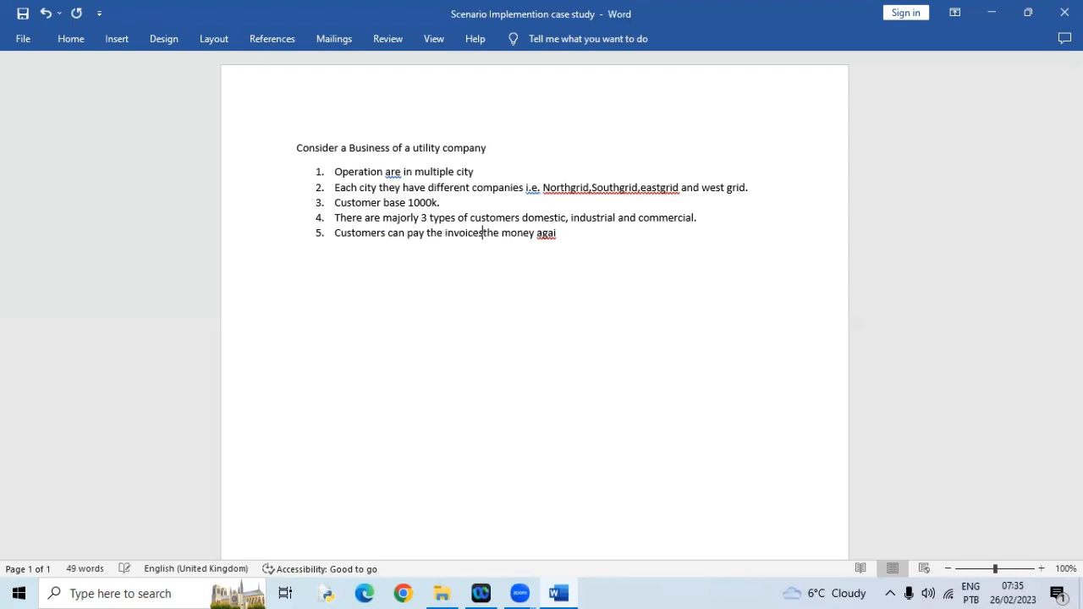
type("from a")
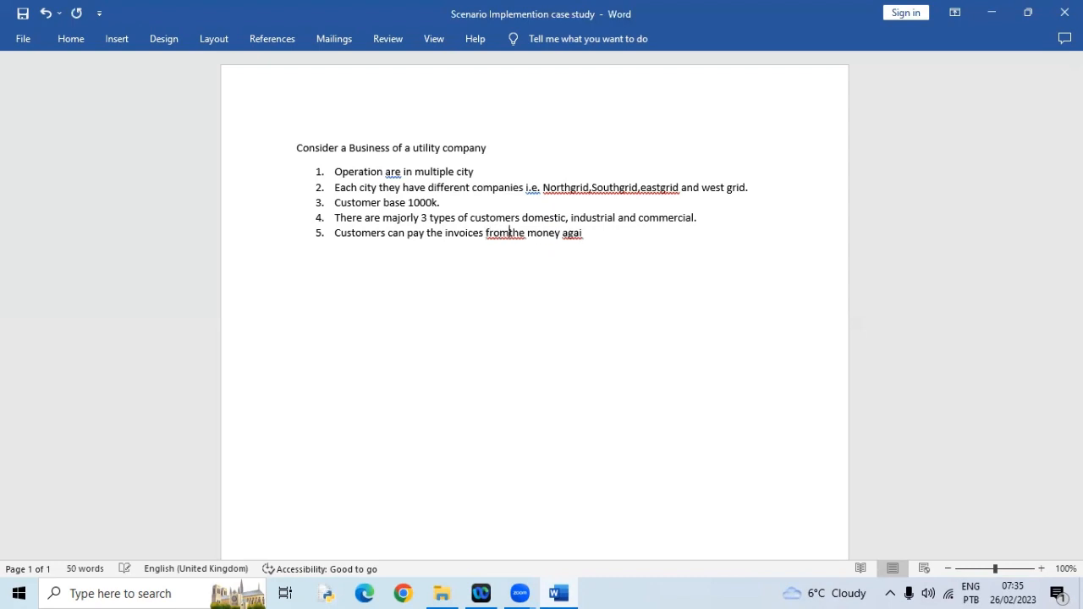
type("ny city")
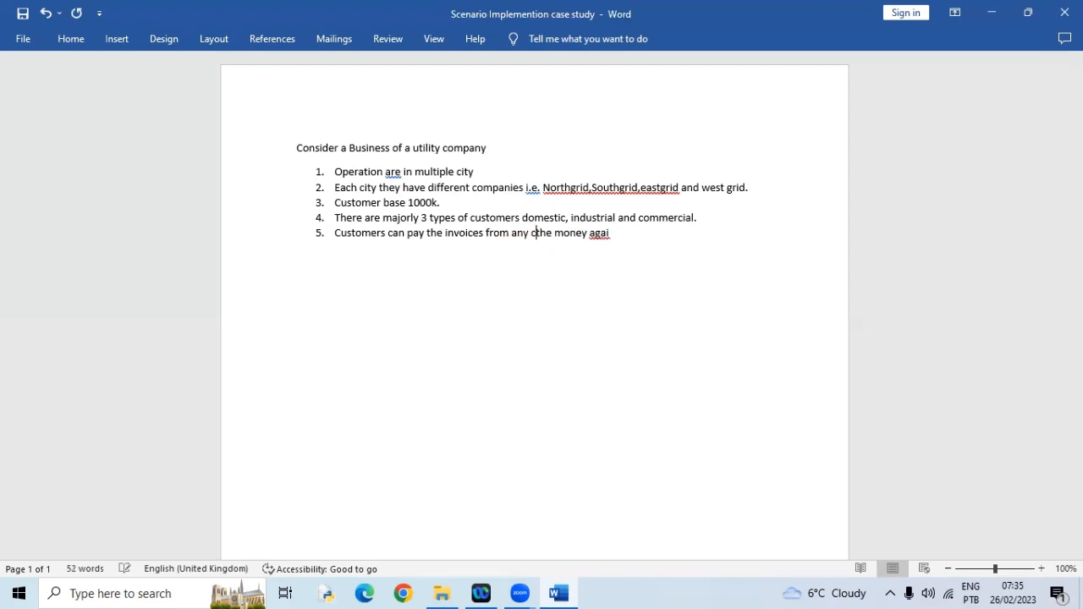
type(" and any bank")
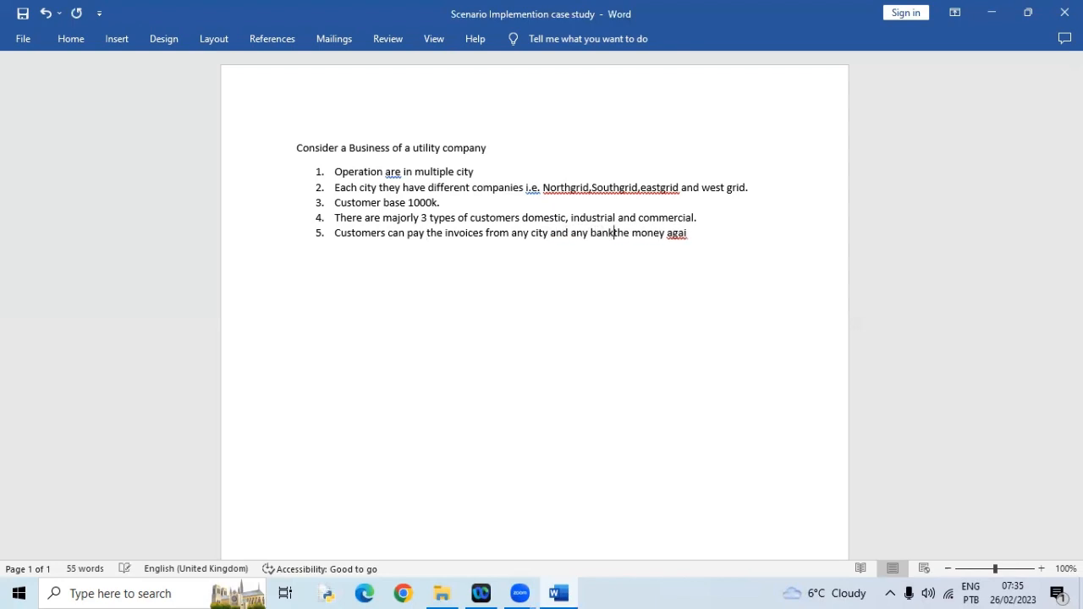
Step: Remove the leftover words "the money agai" from item 5 and complete it with ",postoffice."
key("Delete")
key("Delete")
key("Delete")
key("Delete")
key("Delete")
key("Delete")
key("Delete")
key("Delete")
key("Delete")
key("Delete")
key("Delete")
key("Delete")
type(",p")
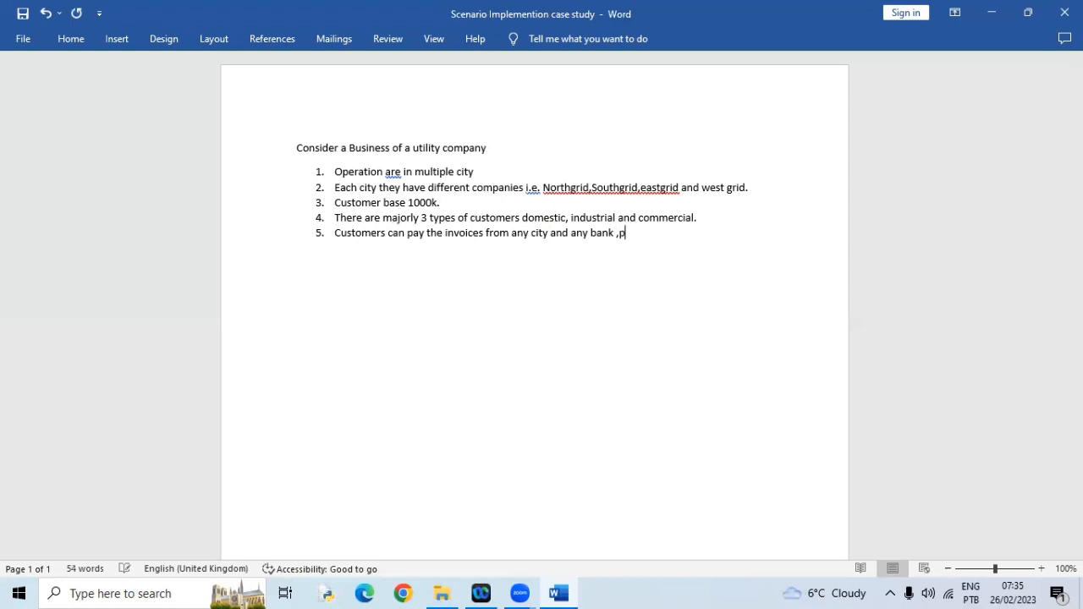
type("ostoffice.")
key("Return")
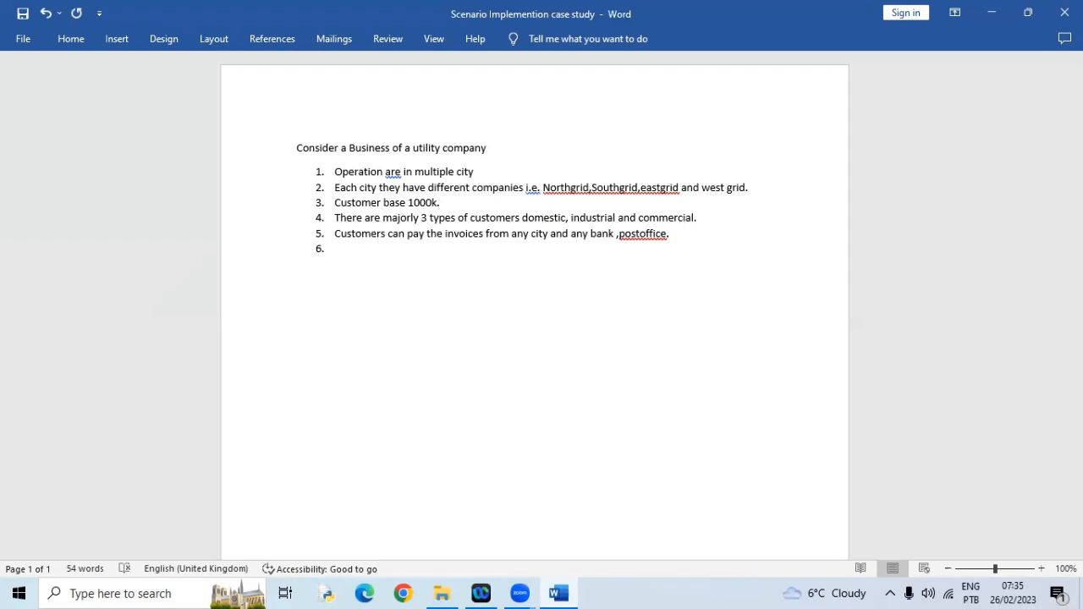
Step: Extend the end of item 5, after "postoffice", with "in any mode."
left_click(684, 232)
key("BackSpace")
type("in any mode.")
Step: Write item 6 as "Customer should options to pay advance or take installation plans.", correcting the spelling of "Customer" and "installation"
left_click(347, 251)
type("Custmer sh")
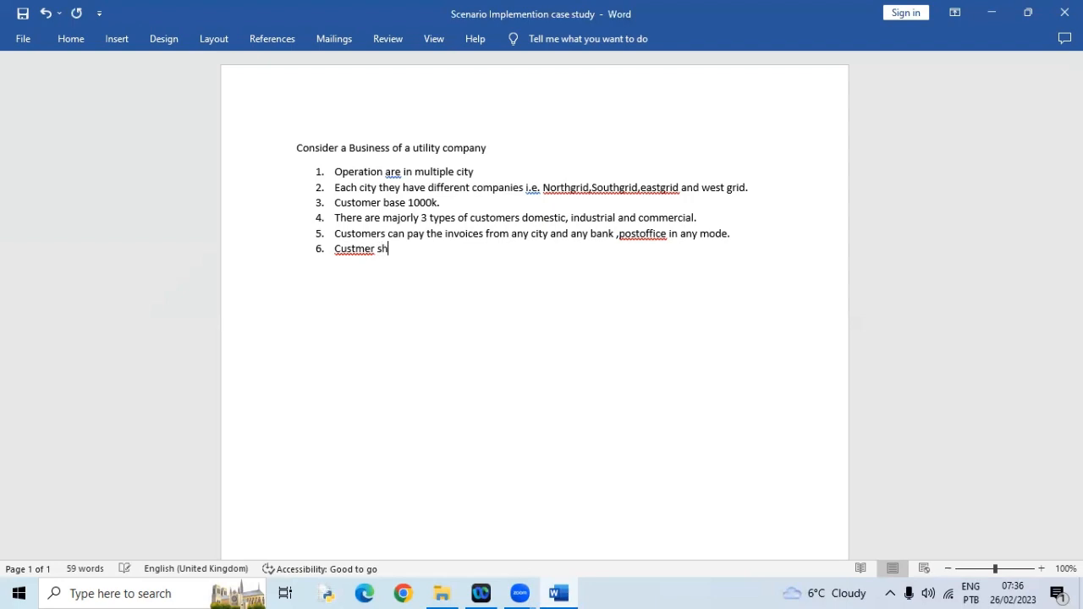
type("ould options to pay advance or take instllation plans.")
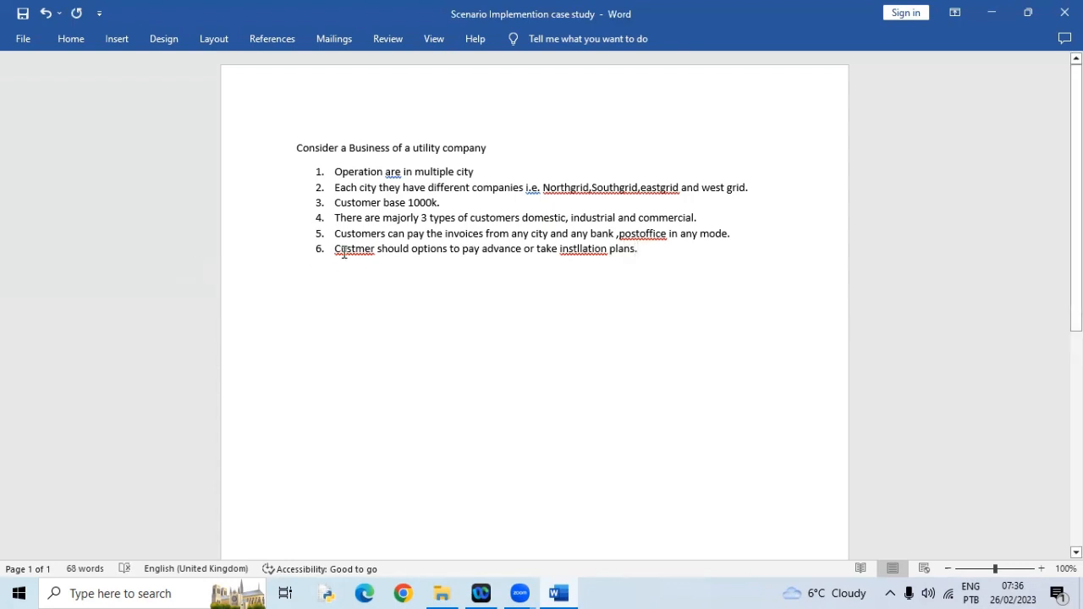
right_click(356, 247)
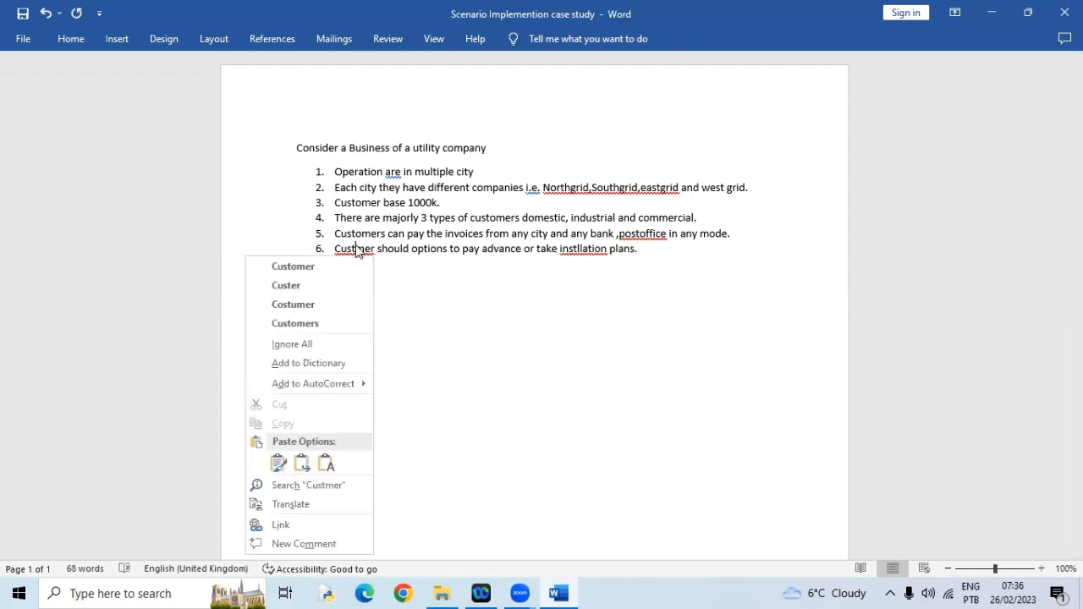
left_click(342, 266)
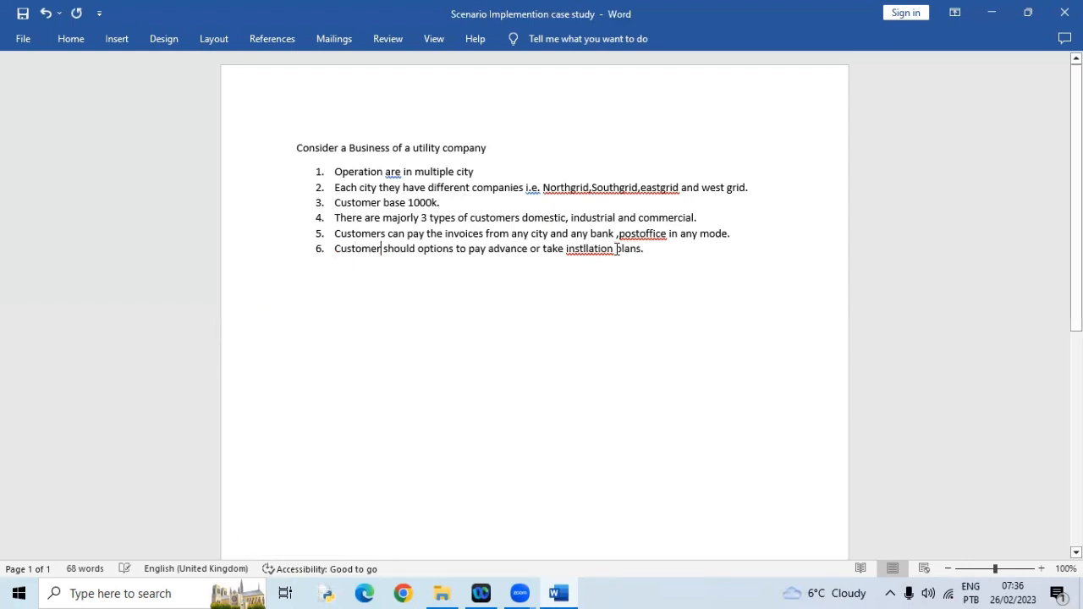
right_click(589, 248)
left_click(588, 263)
Step: Add item 7: "The payment need to clear on due date else customer must get notice"
left_click(681, 256)
key("Return")
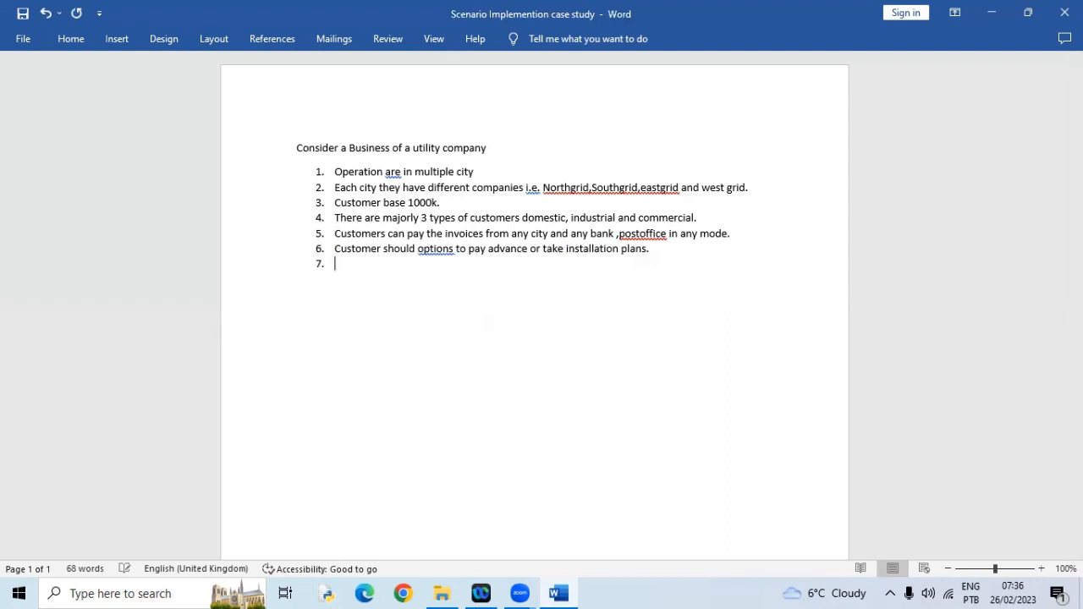
type("The payment need ")
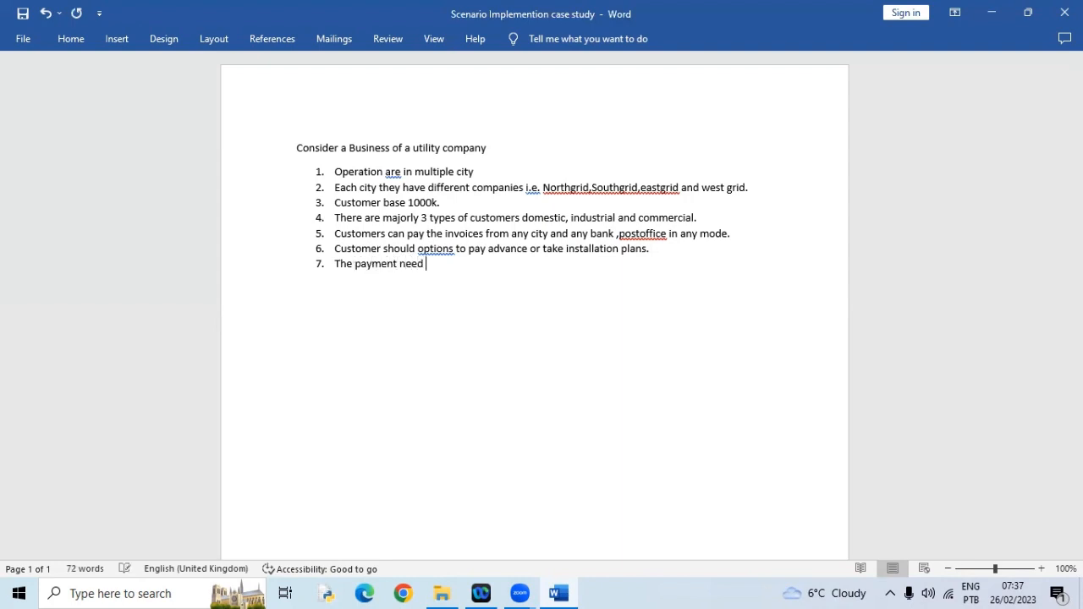
type("to clear on due date else")
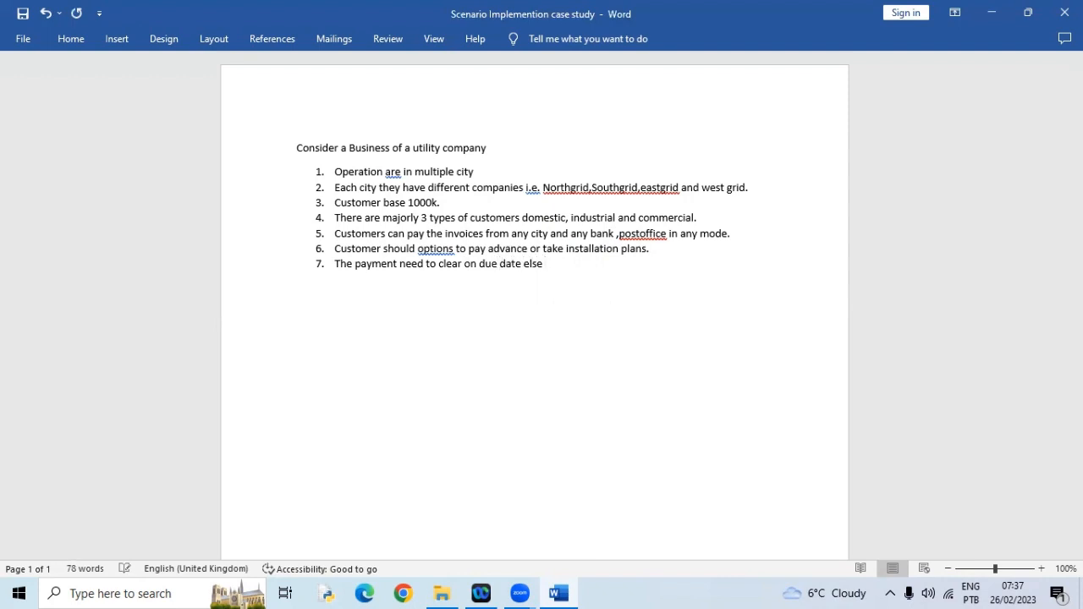
type(" customet")
key("BackSpace")
type("r must get notice")
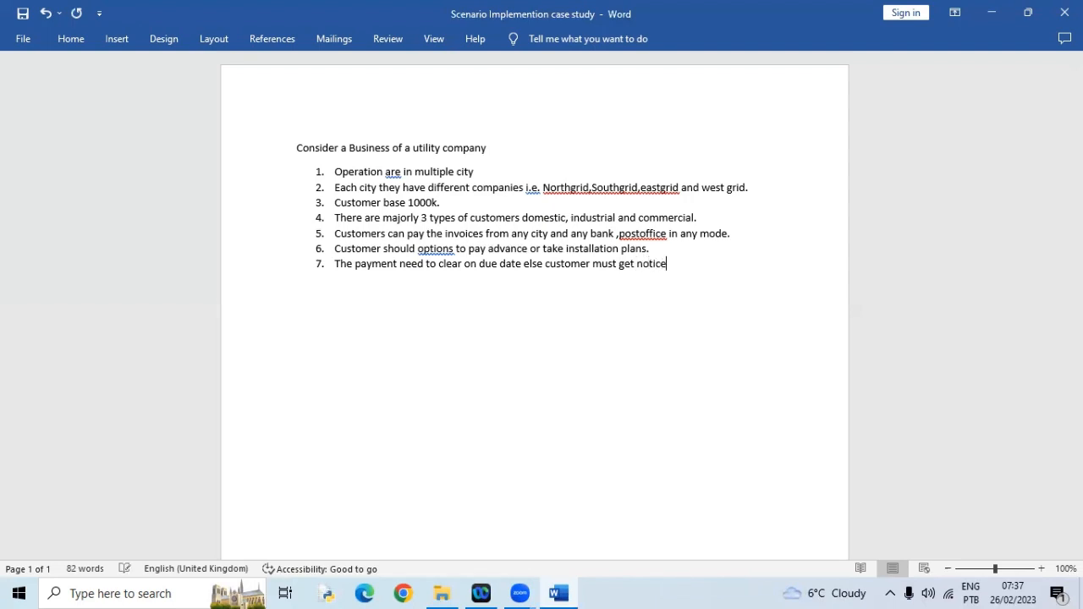
Step: Start a lettered sub-list under item 7 with A "Soft letter" and B "Hard Letter"
key("Return")
key("BackSpace")
type("A. Soft letter")
key("Return")
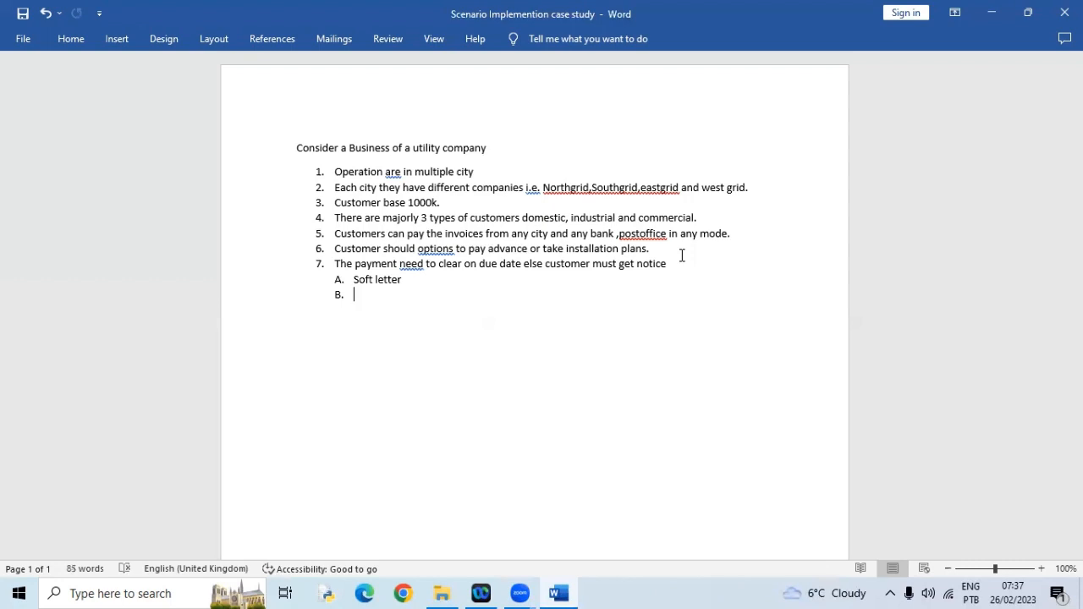
type("Hard Letter")
key("Return")
Step: Add sub-items C "Very harsh letter", D "Legel Notice" and E "Transfer/write off" under item 7
type("Very harsh")
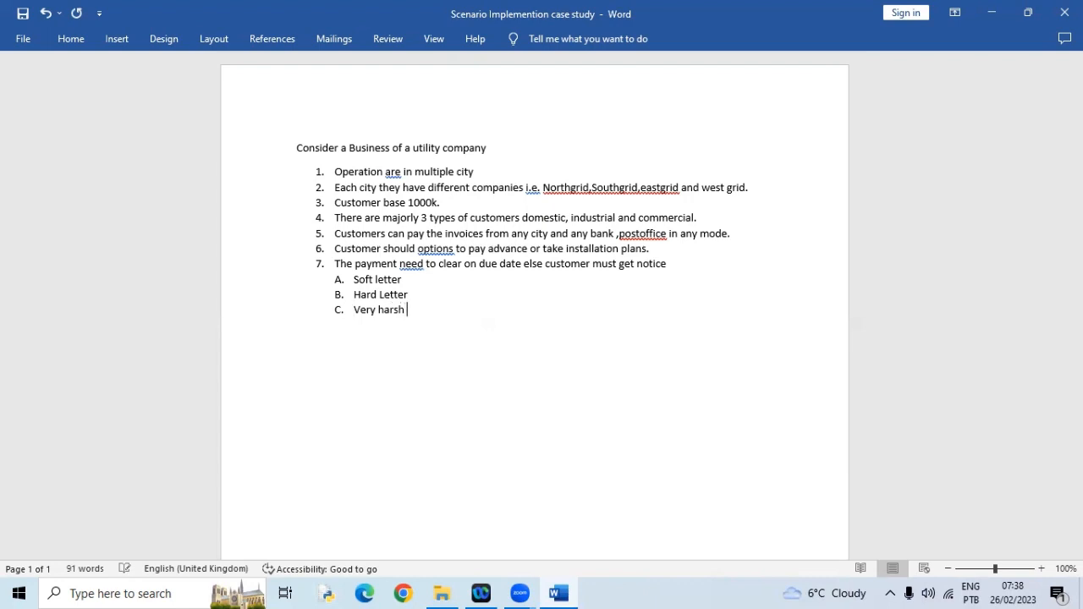
type(" letter")
key("Return")
type("Legel Notice")
key("Return")
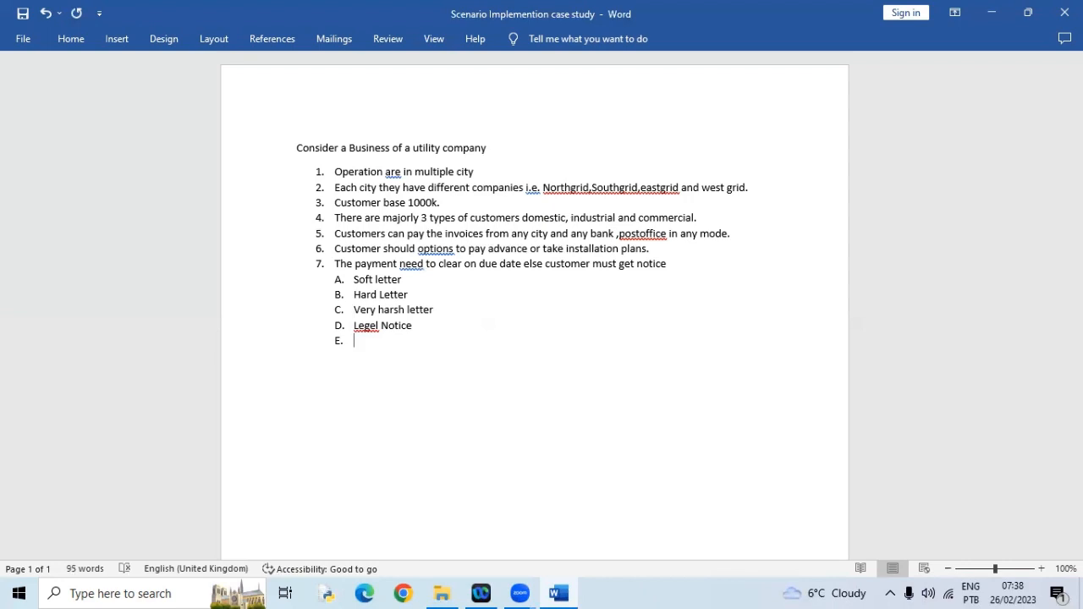
type("Transfer/write off")
Step: End the lettered sub-list after "Transfer/write off" and start item 8 at the main numbering level
key("Return")
key("BackSpace")
key("BackSpace")
key("BackSpace")
type("8.")
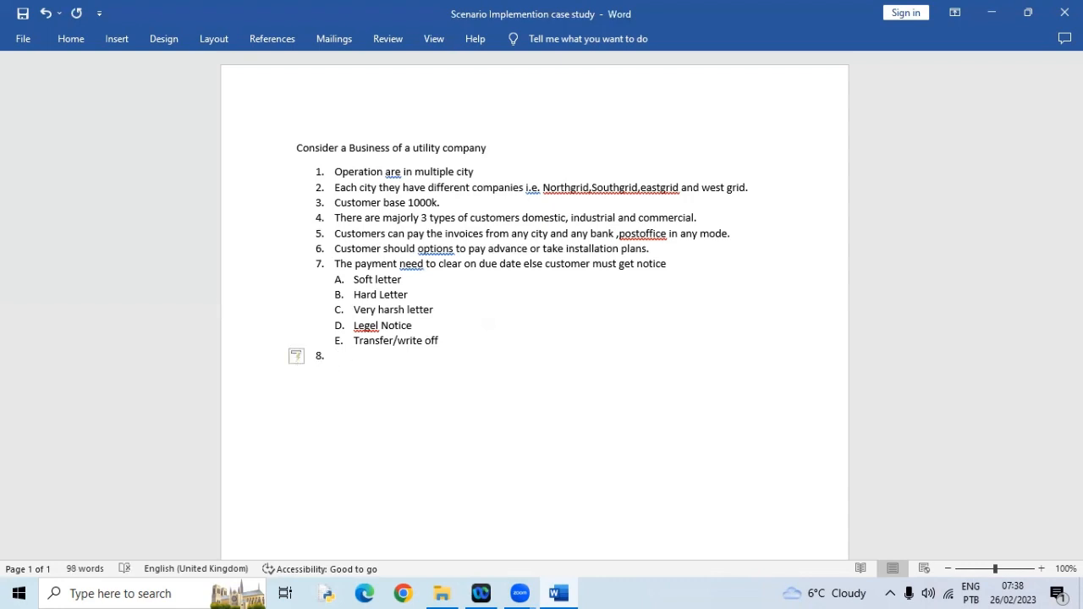
Step: Write item 8 as "There should daily clearing reports ." and start item 9 below it
type(" There ")
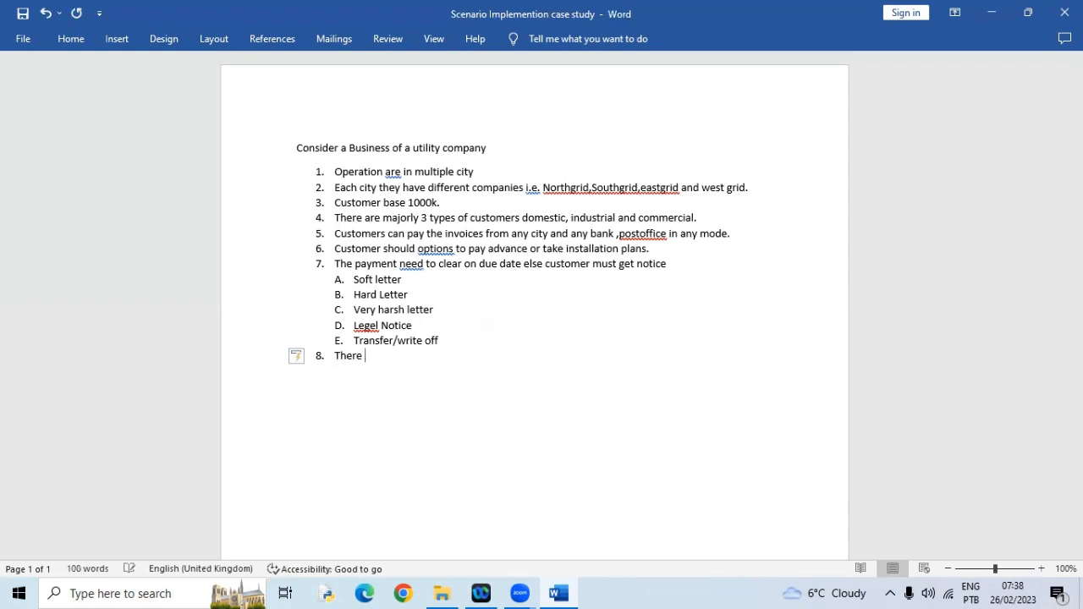
type("should daily cllearing re")
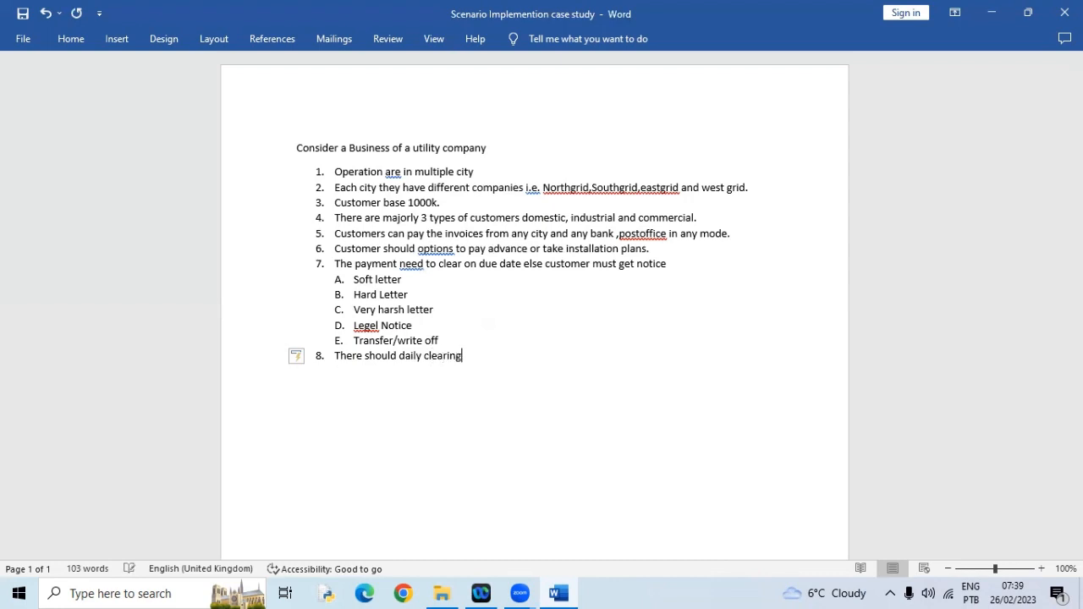
type("port")
type("s")
type(" a")
type("pay")
key("BackSpace")
key("BackSpace")
key("BackSpace")
key("BackSpace")
key("BackSpace")
key("BackSpace")
key("BackSpace")
type(".")
key("Return")
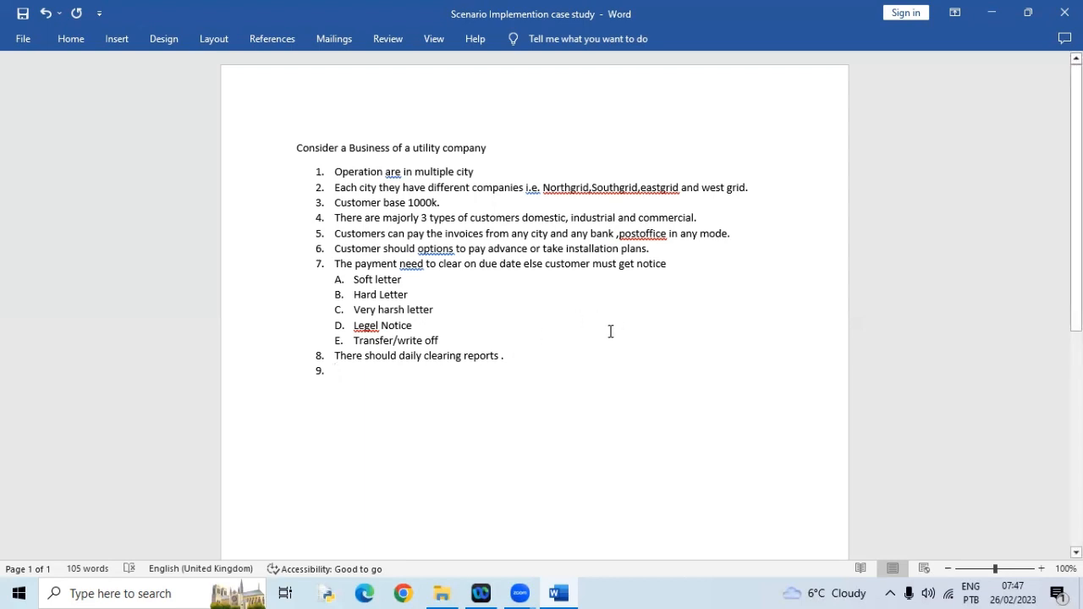
Step: Insert the missing word "have" before "options" in item 6
left_click(419, 248)
type("have")
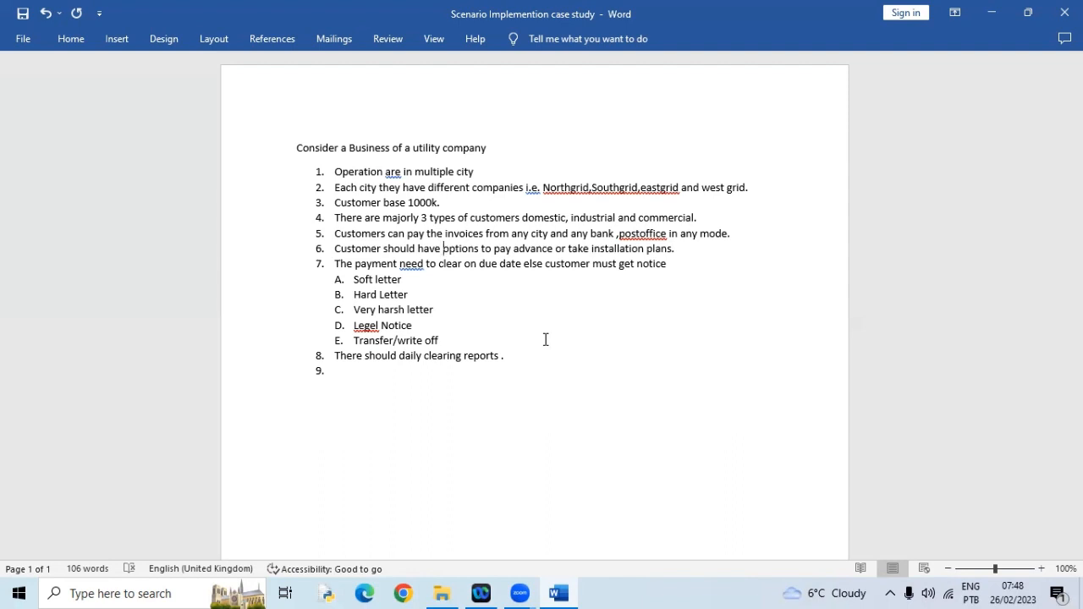
Step: Write item 9 as "Security payment need to be collected before any contract." and start item 10
left_click(344, 372)
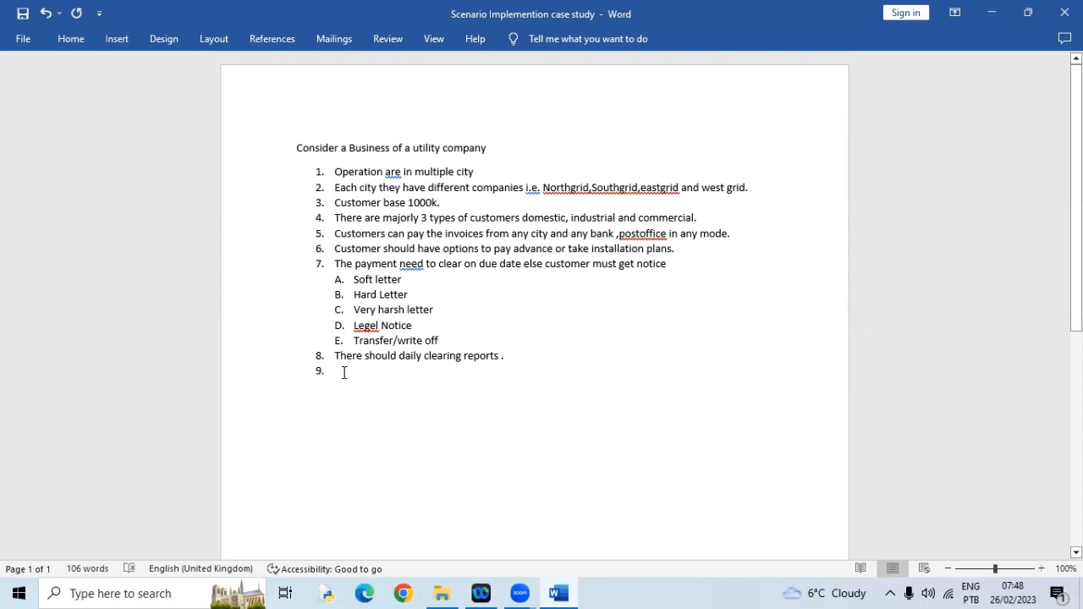
type("S")
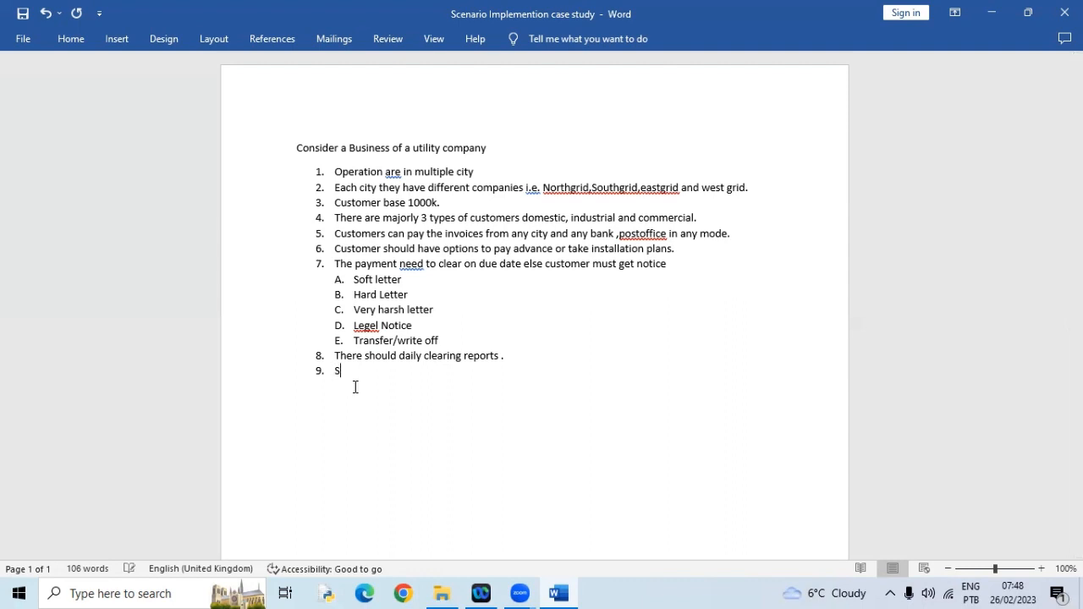
type("ecurity payment need to be collected")
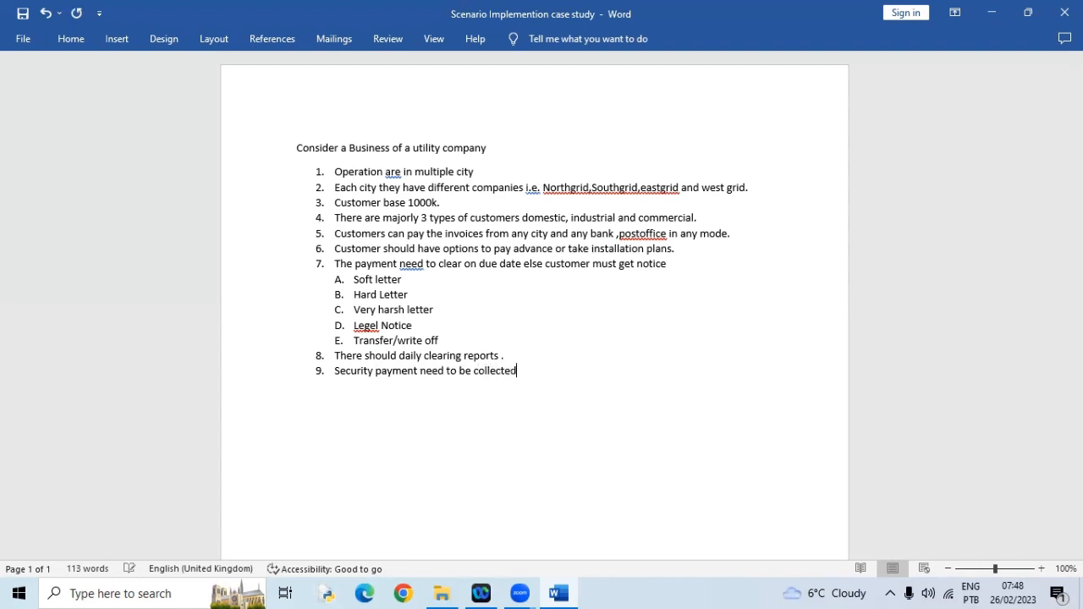
type(" before")
type("any contract")
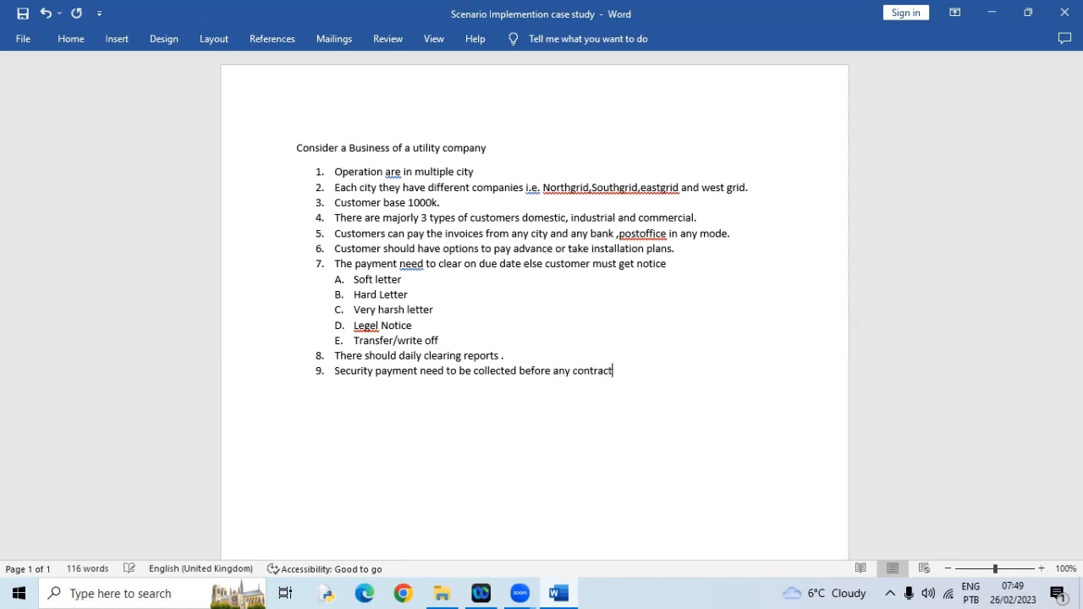
type(".")
key("Return")
Step: Write item 10 as "The intrest calculation and tax calculation should be taken care"
type("th")
type("e ")
type("intrest")
type(" cal")
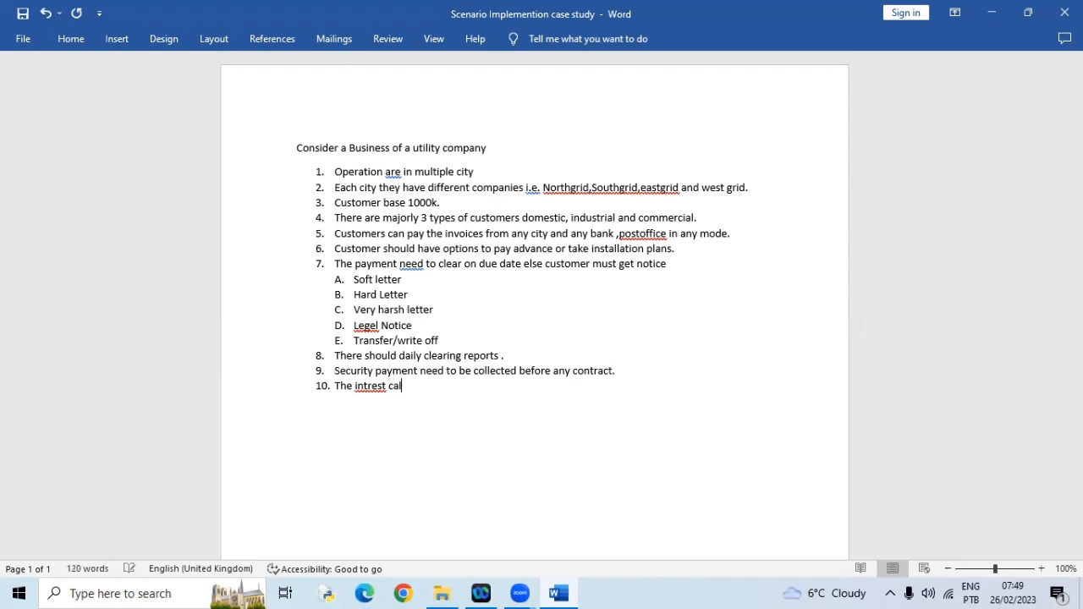
type("culation and tax calcula")
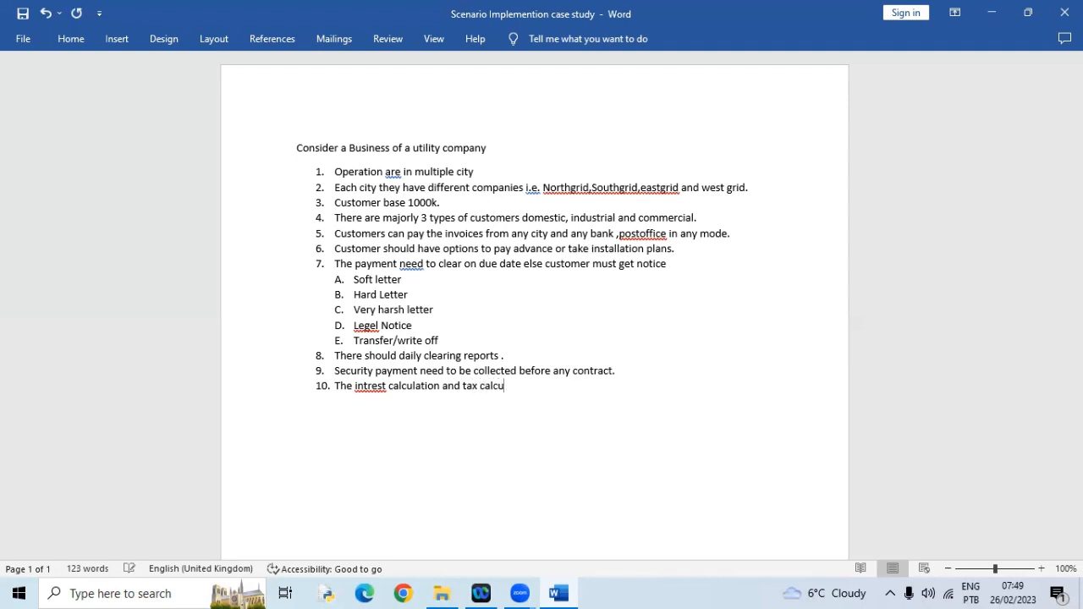
type("tion should be tak")
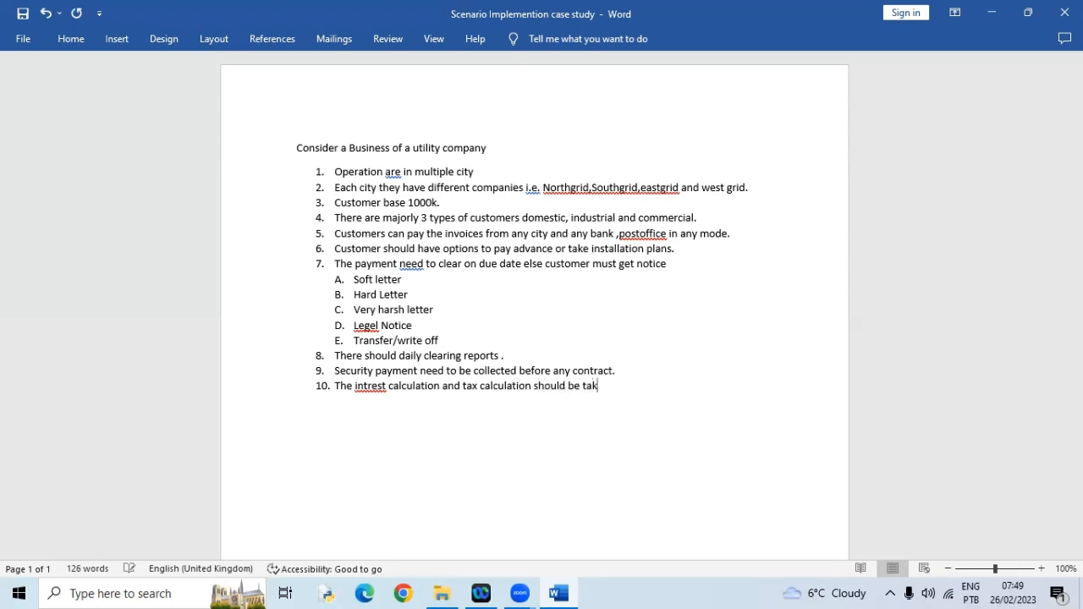
type("en vare")
key("BackSpace")
key("BackSpace")
key("BackSpace")
key("BackSpace")
type("care")
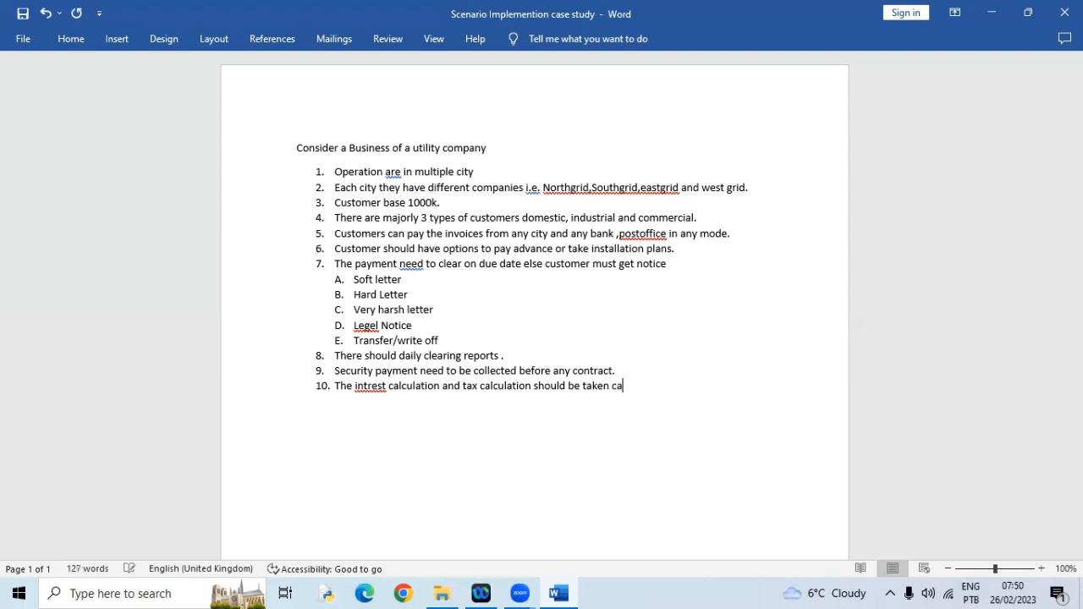